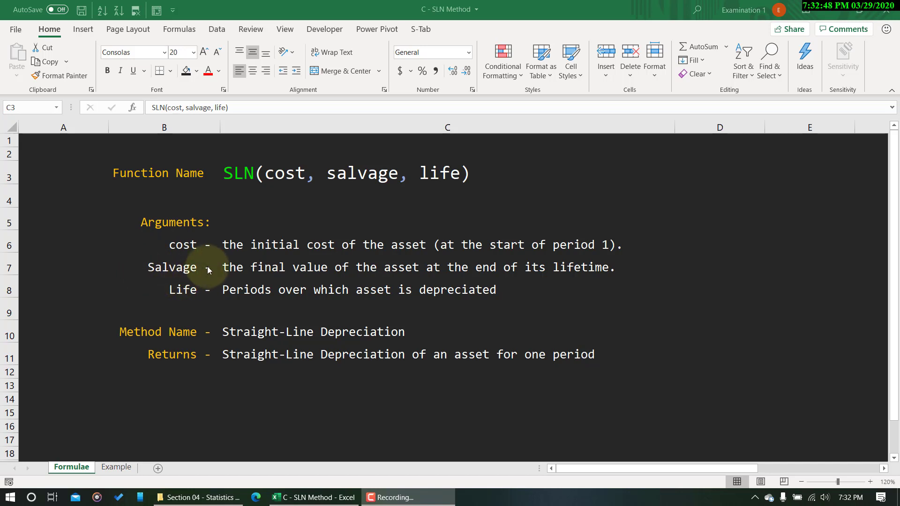
- Review the straight-line depreciation problem on the Example sheet and the SLN arguments on the Formulae sheet
left_click(120, 471)
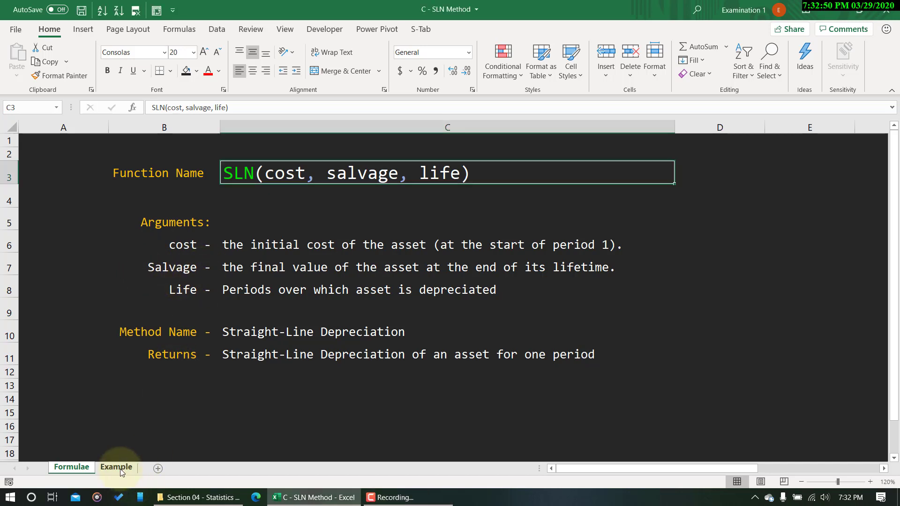
left_click(121, 471)
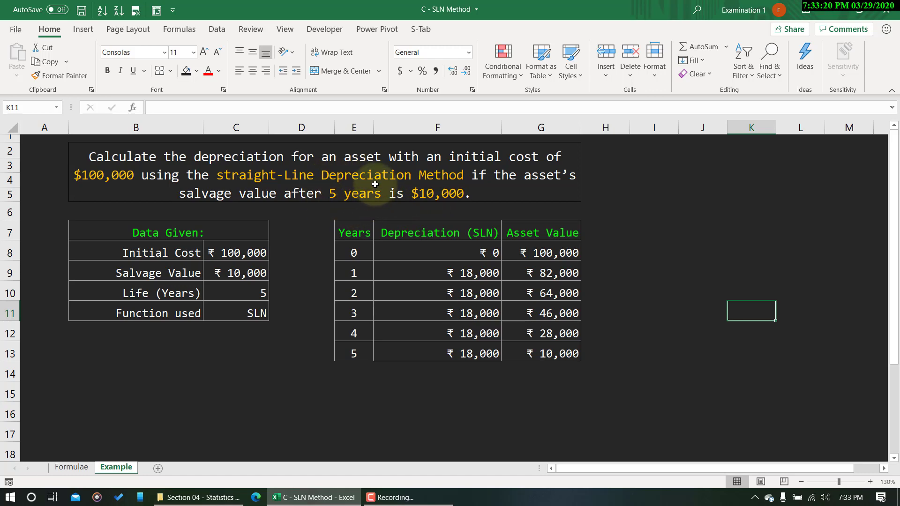
left_click(66, 469)
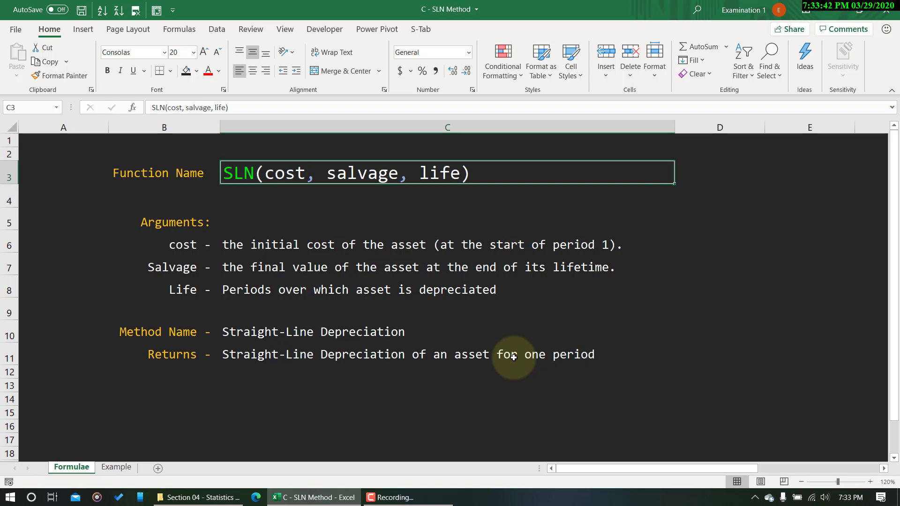
- On the Example sheet, clear the given data in C8:C11 and the depreciation and asset values in F8:G13
left_click(116, 467)
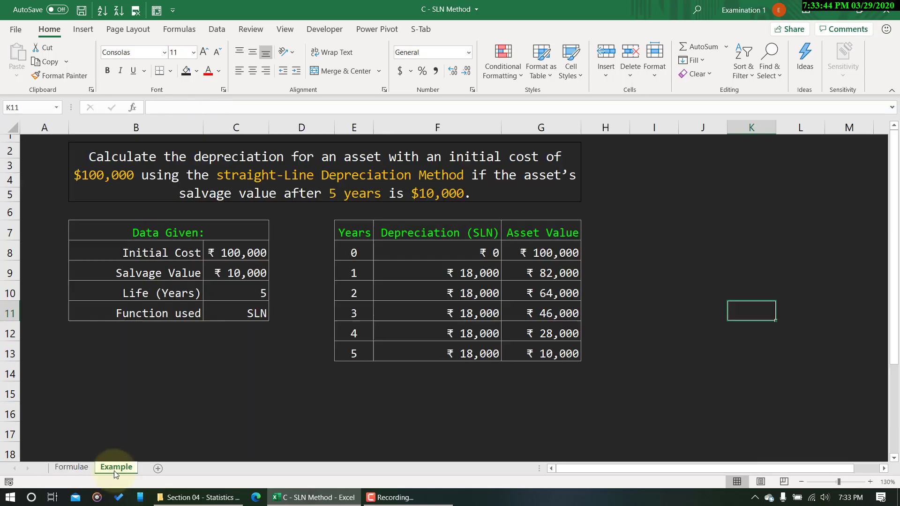
left_click_drag(251, 251, 253, 313)
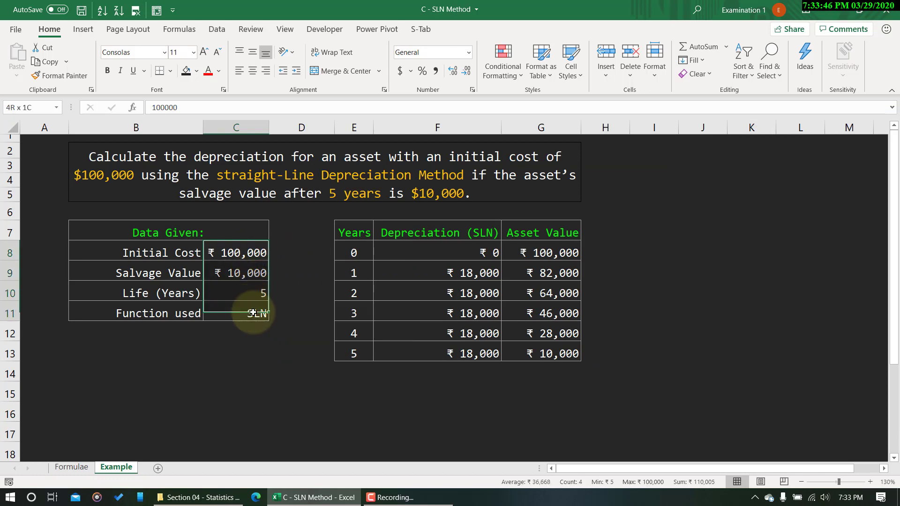
key("Delete")
left_click_drag(377, 253, 532, 352)
key("Delete")
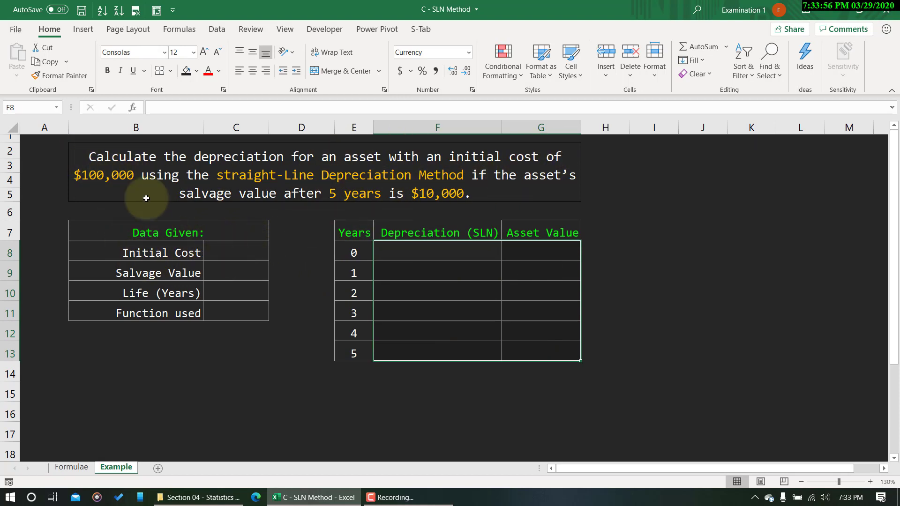
- Fill in the given data with initial cost 100000, salvage value 10000, life 5 years and function used SLN in C8:C11
left_click(227, 249)
type("100000")
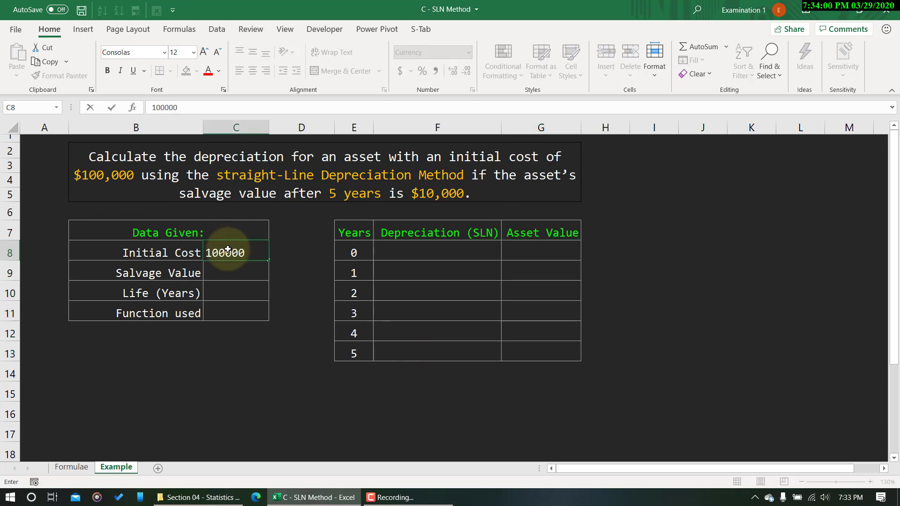
key("Return")
type("10000")
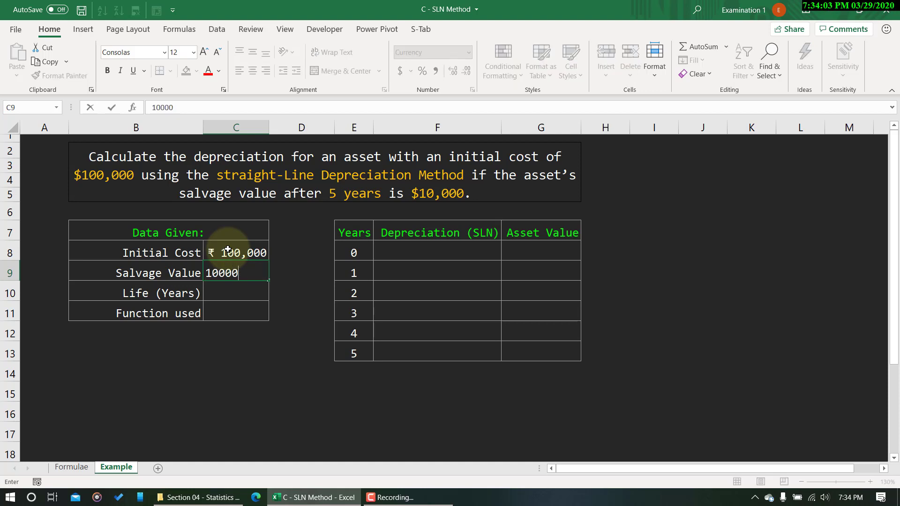
key("Return")
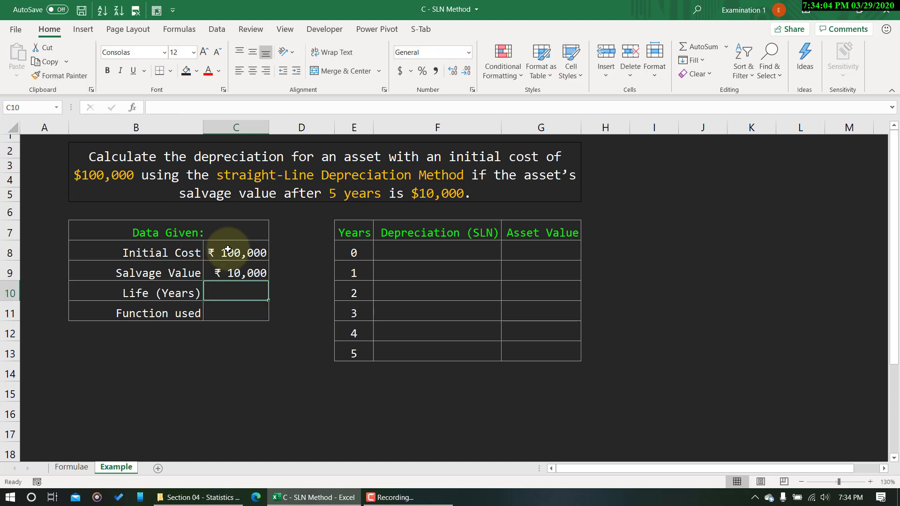
type("5")
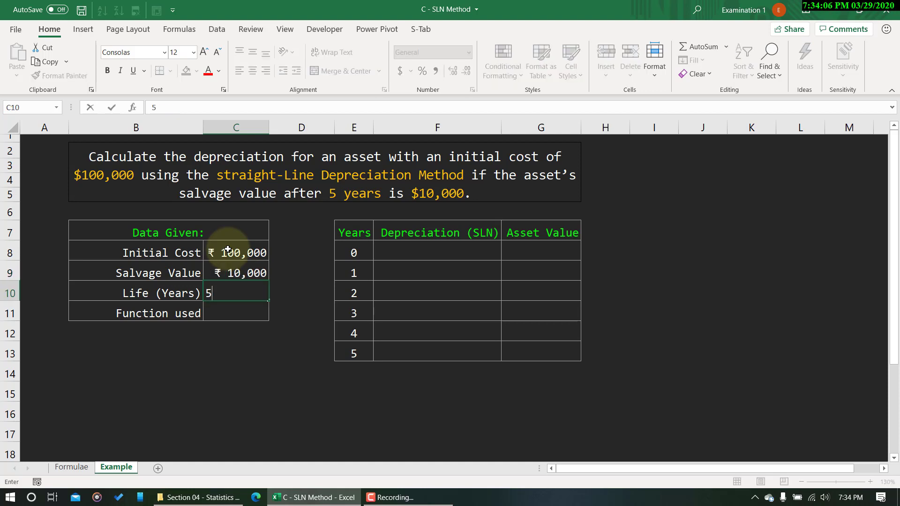
key("Return")
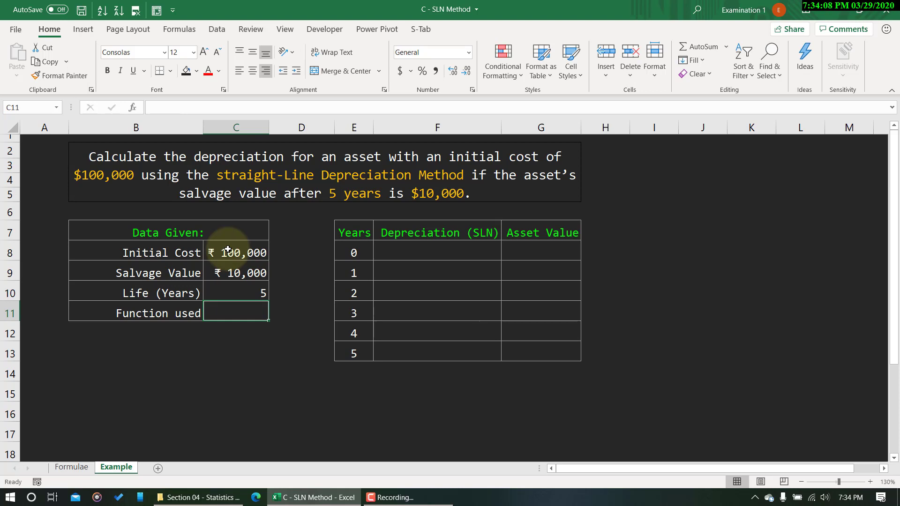
type("SL")
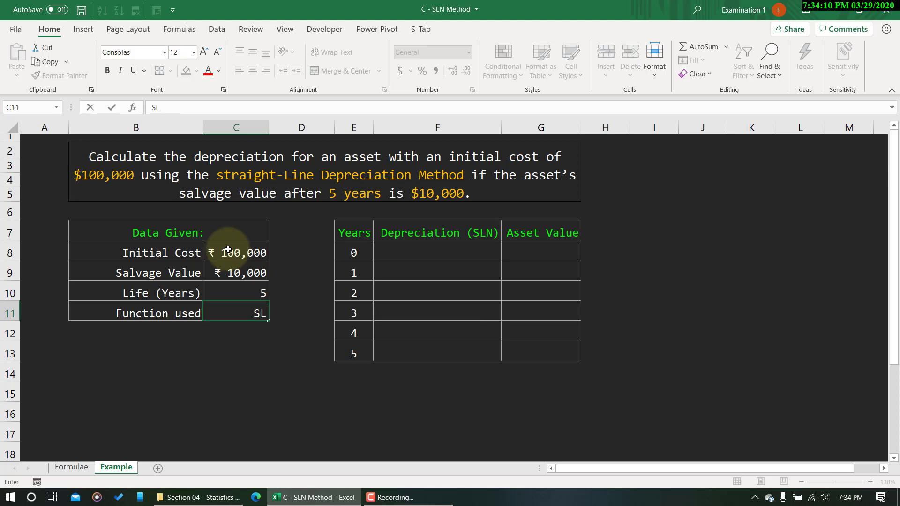
type("N")
key("Up")
- Enter 0 as the year 0 depreciation in F8
key("Right")
key("Right")
key("Right")
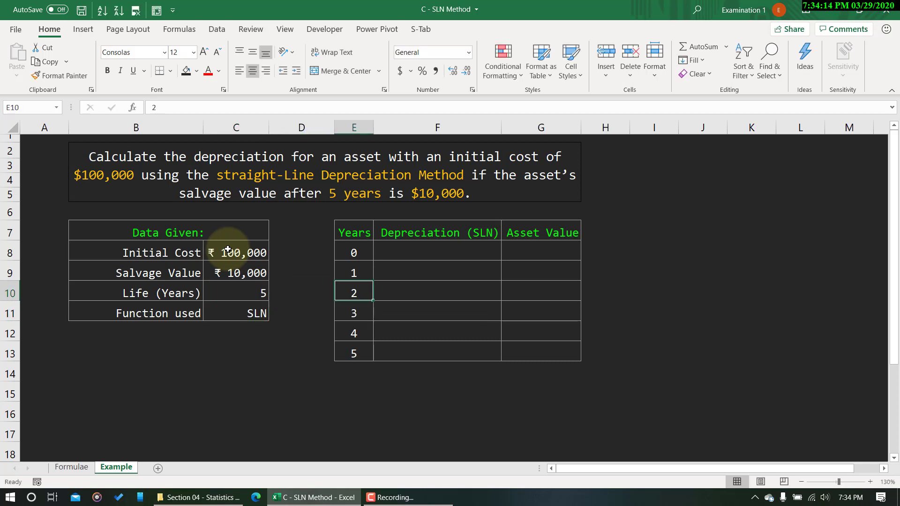
key("Up")
key("Up")
key("Right")
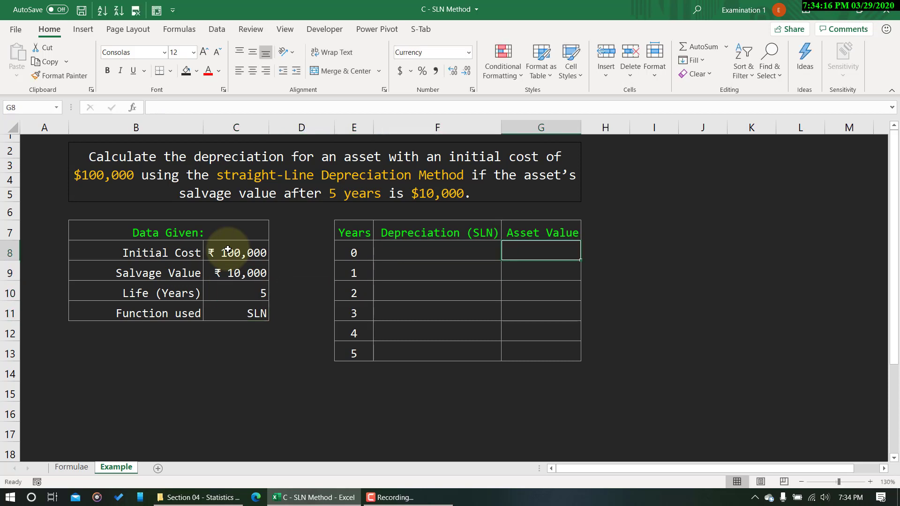
key("Left")
key("Left")
key("Right")
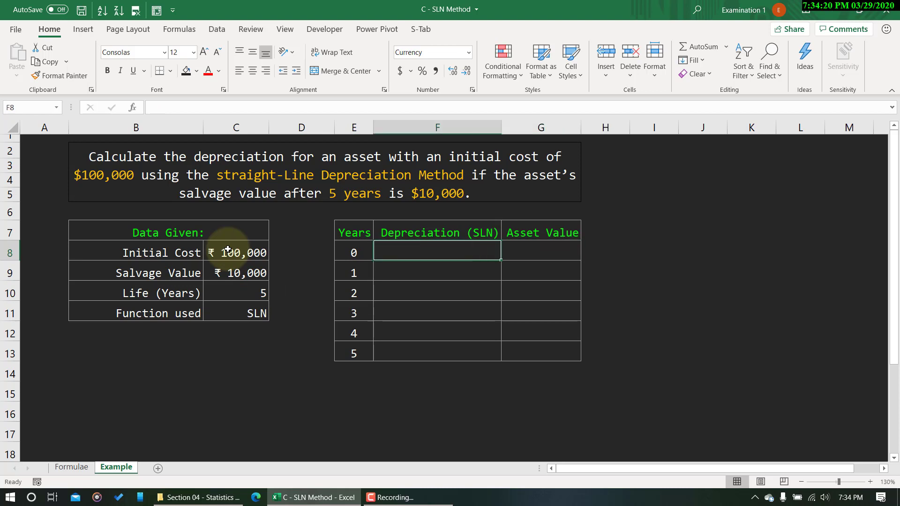
type("0")
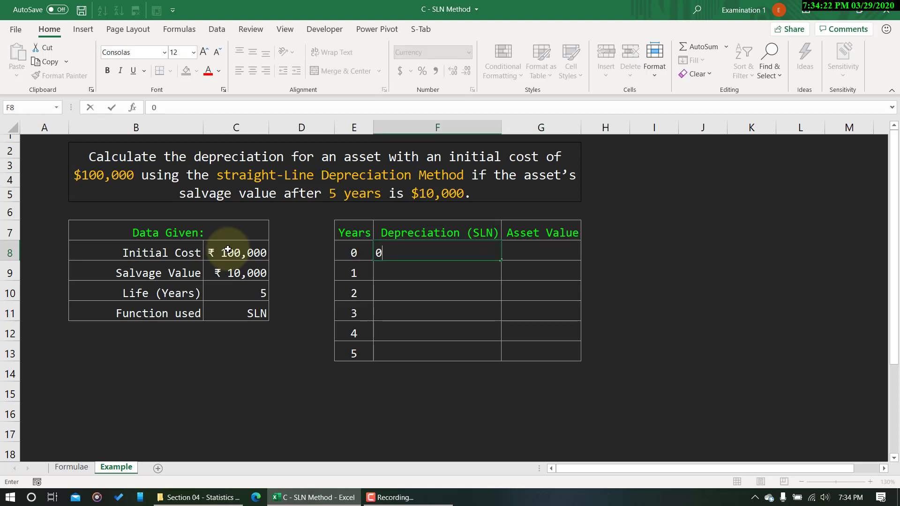
key("Tab")
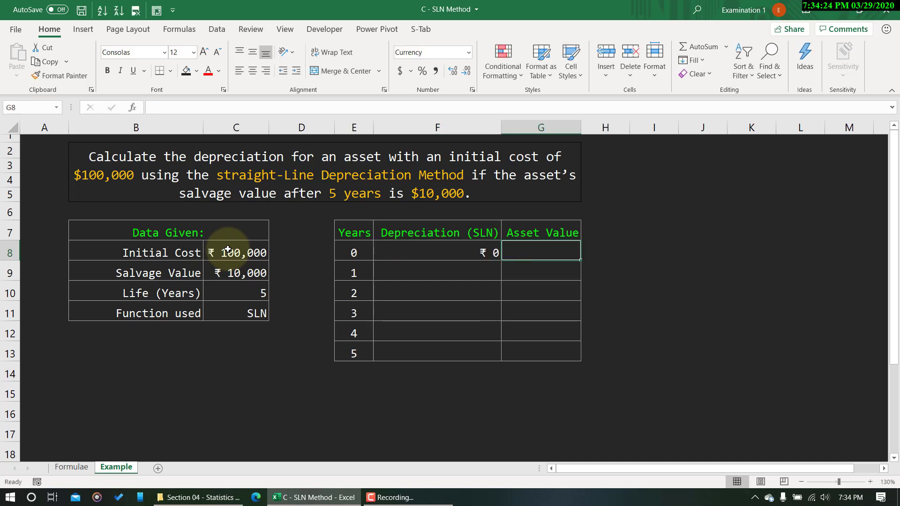
- Set the year 0 asset value in G8 to the initial cost with the formula =C8
type("=")
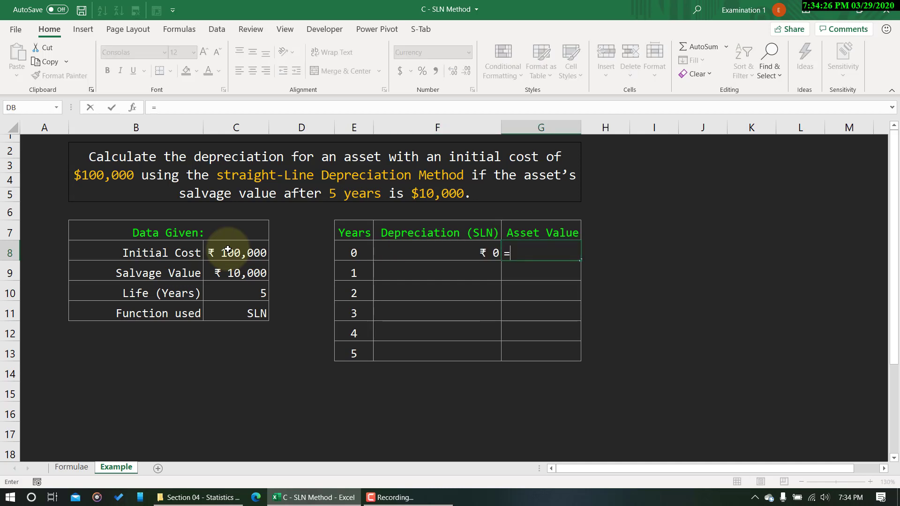
left_click(219, 252)
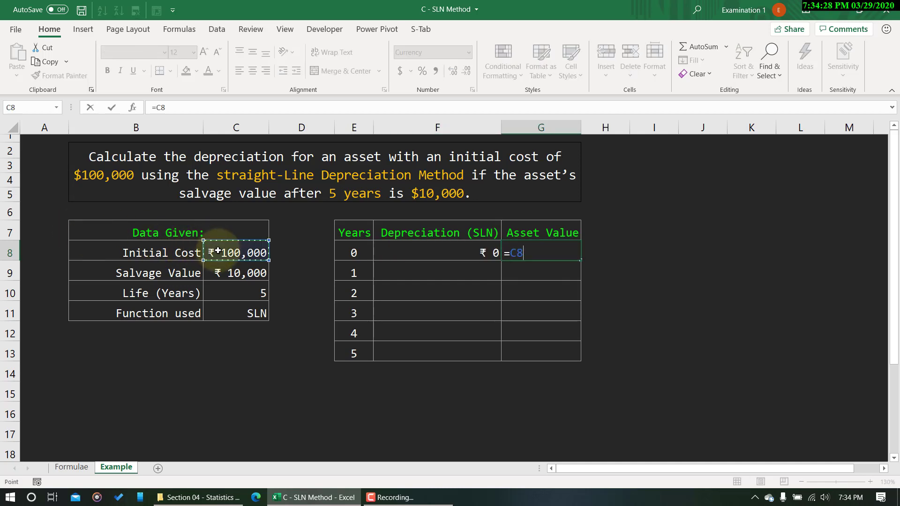
key("Return")
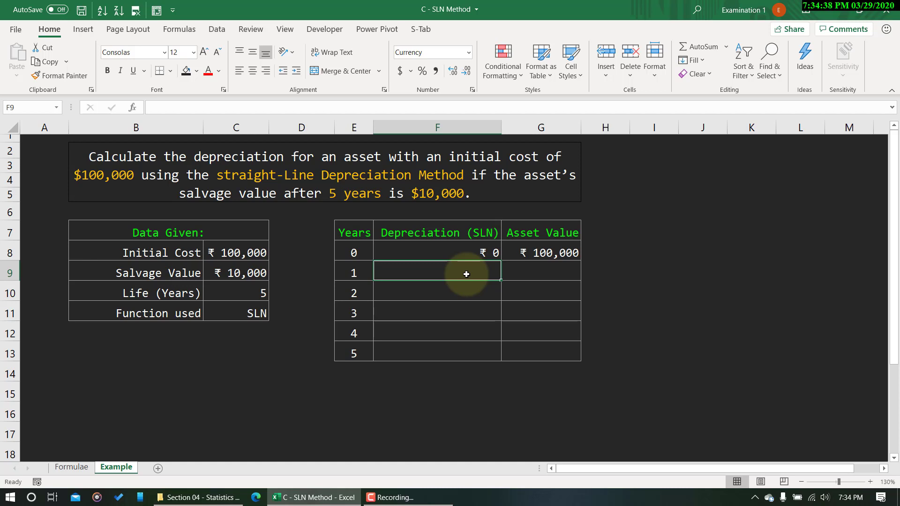
- Calculate the year 1 depreciation in F9 with =SLN($C$8,$C$9,$C$10), using absolute references for cost, salvage and life
type("=sln(")
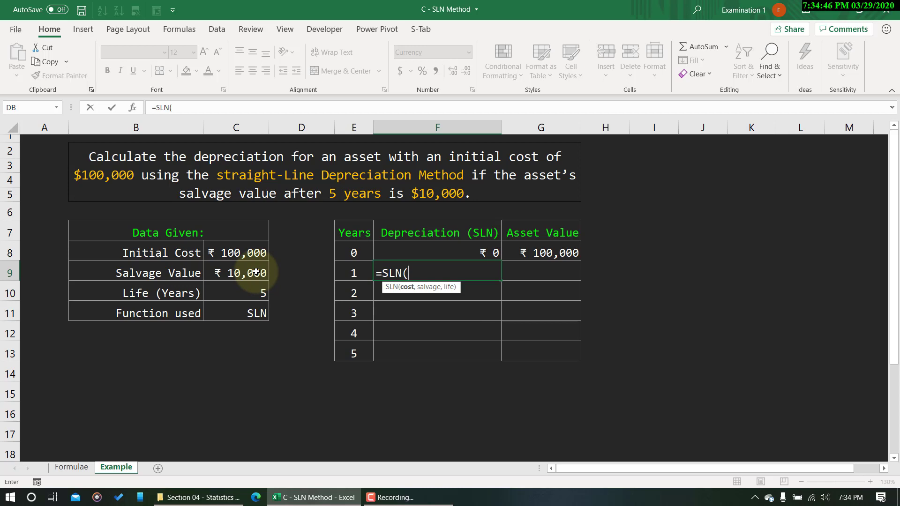
left_click(239, 252)
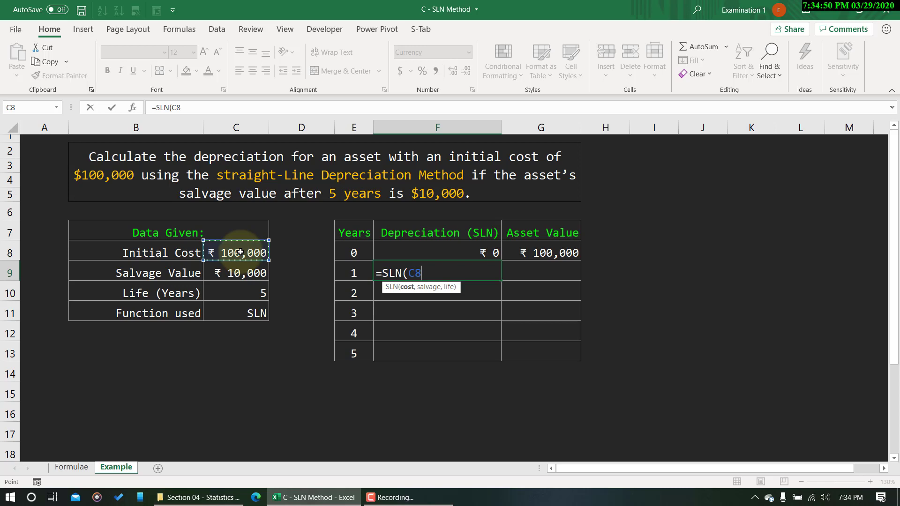
key("F4")
type(",")
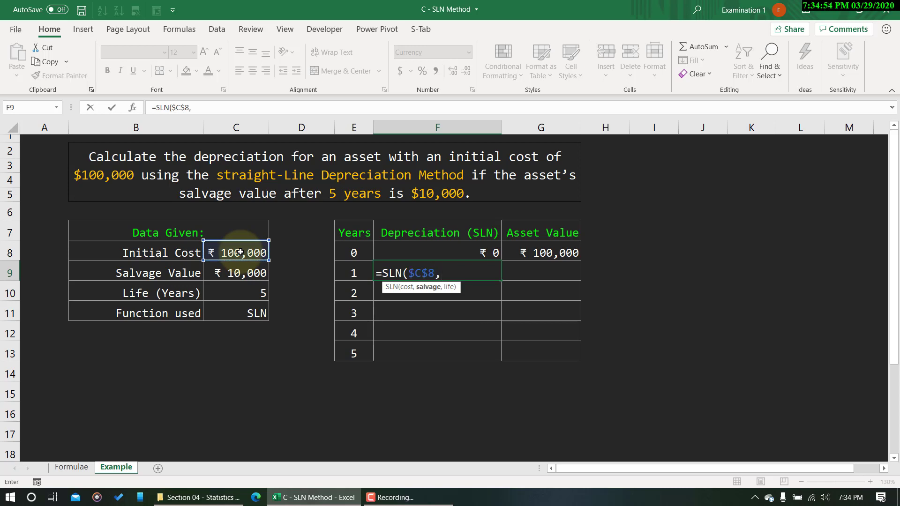
left_click(234, 272)
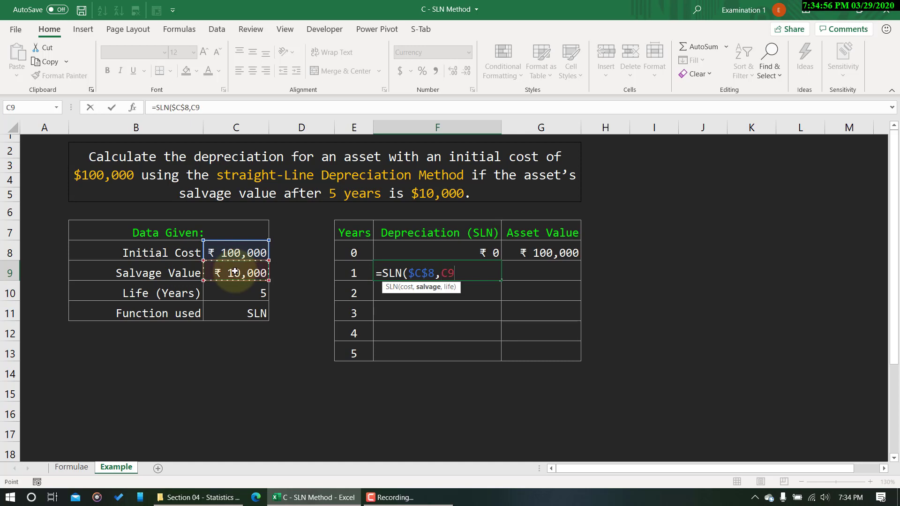
key("F4")
type(",")
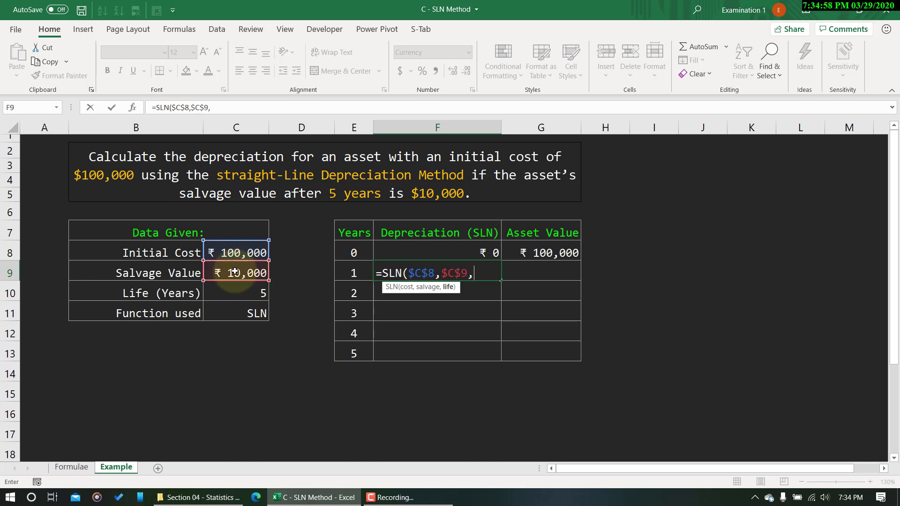
left_click(248, 294)
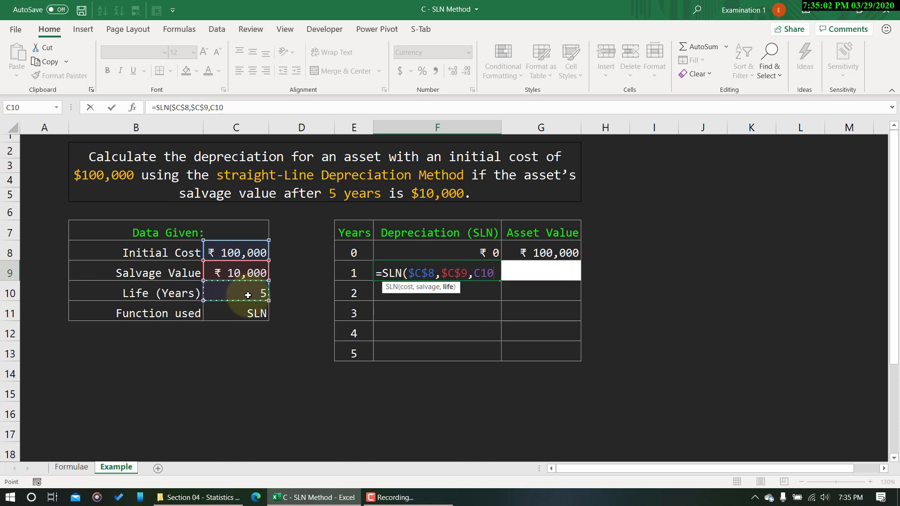
key("F4")
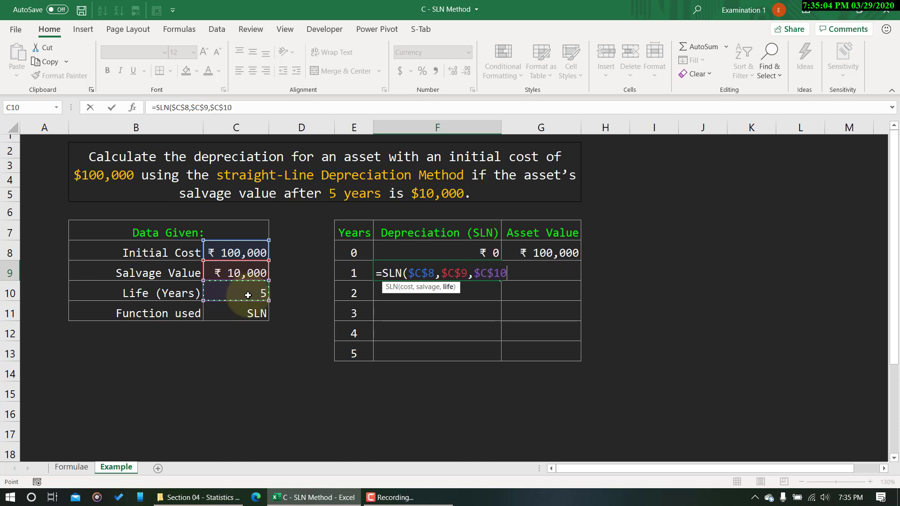
type(")")
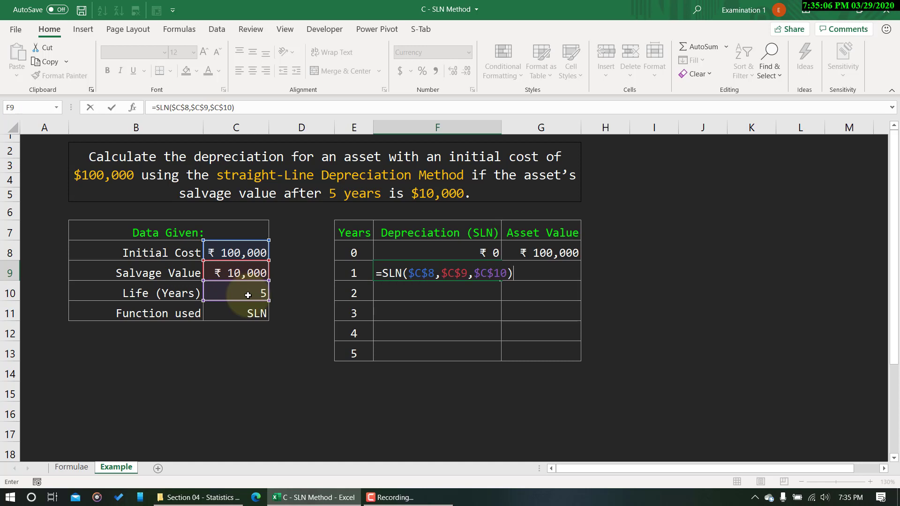
key("Return")
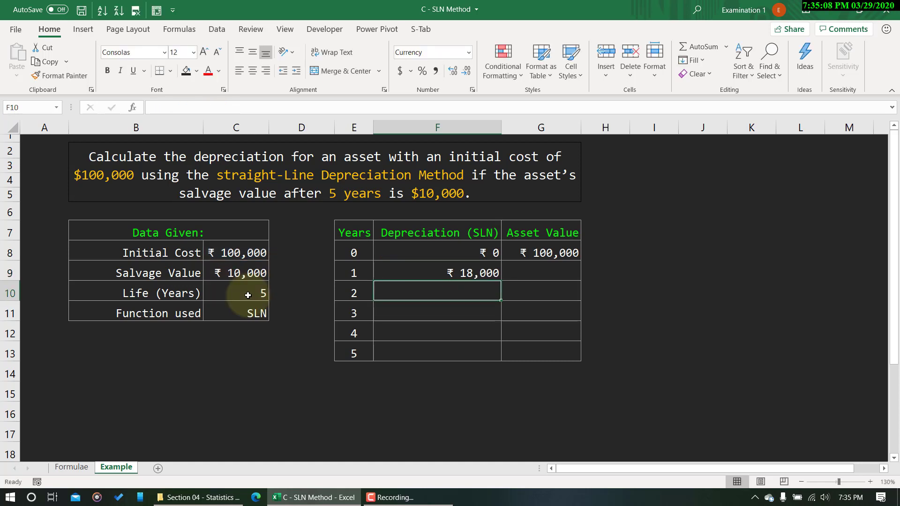
- Copy the SLN formula from F9 down through year 5 in F13
left_click(440, 269)
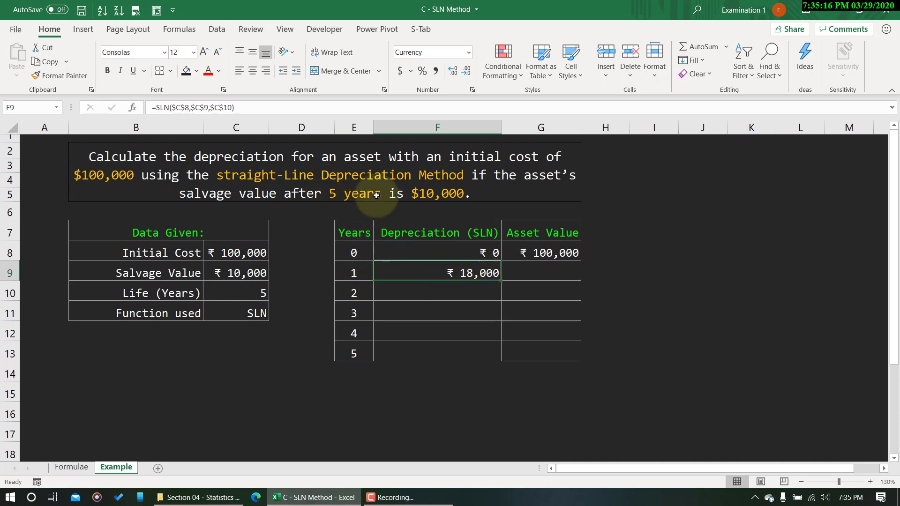
left_click_drag(501, 280, 506, 356)
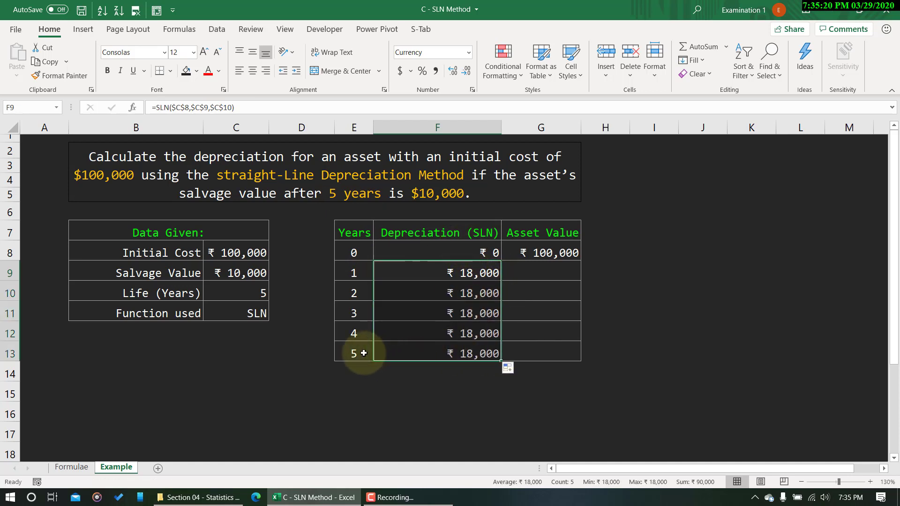
left_click(482, 354)
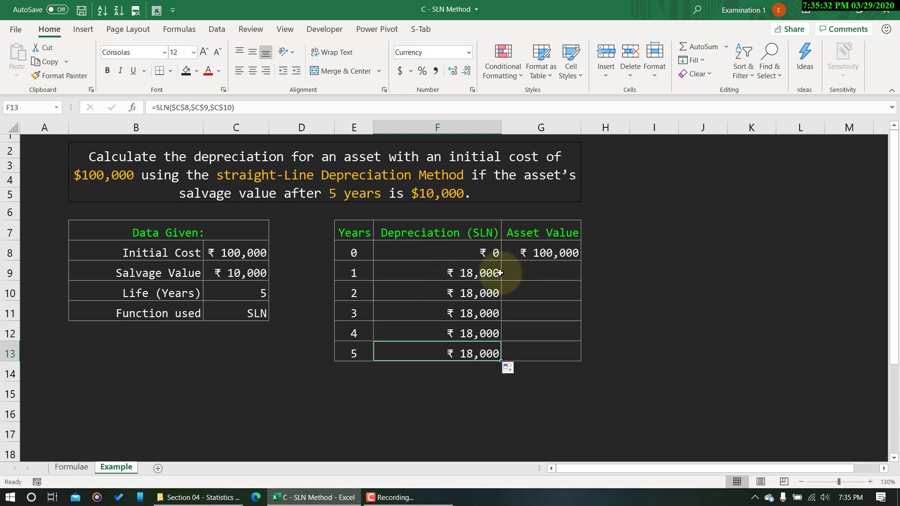
- Calculate the year 1 asset value in G9 with =G8-F9 and copy the formula down to G13
left_click(532, 273)
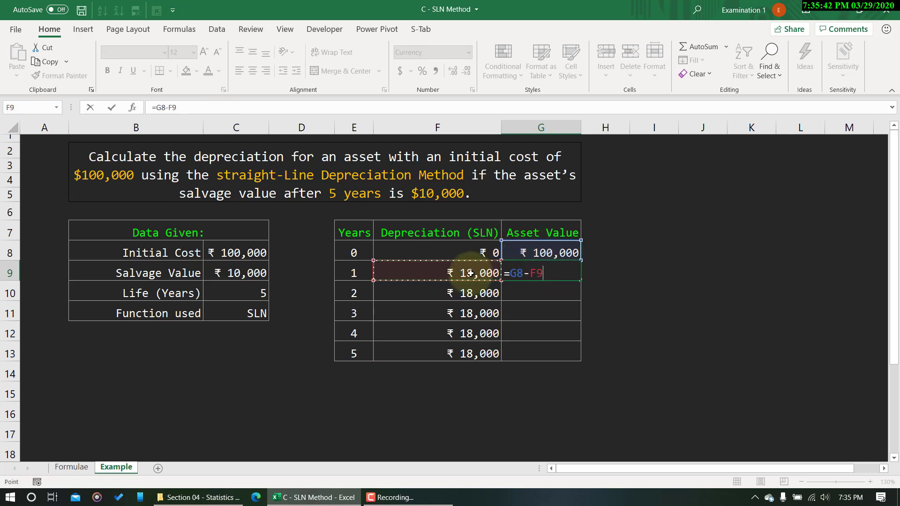
key("Return")
left_click(528, 272)
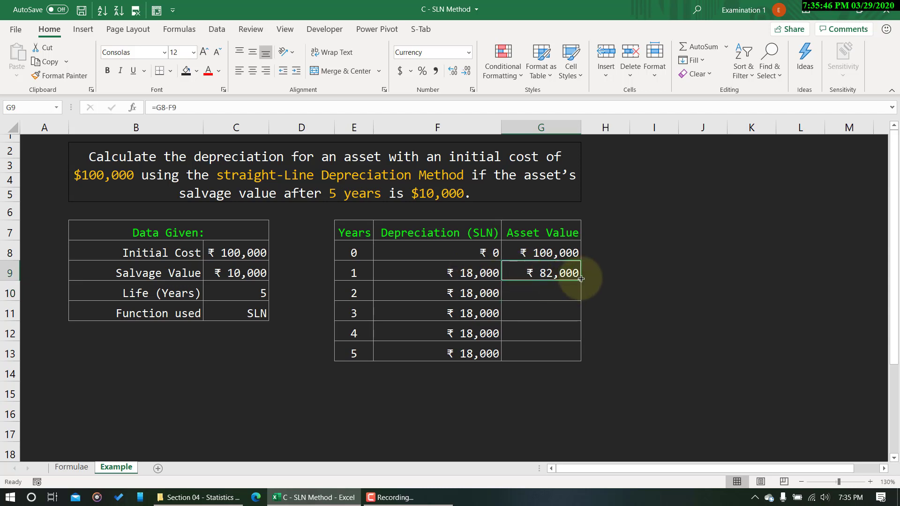
left_click_drag(581, 279, 582, 355)
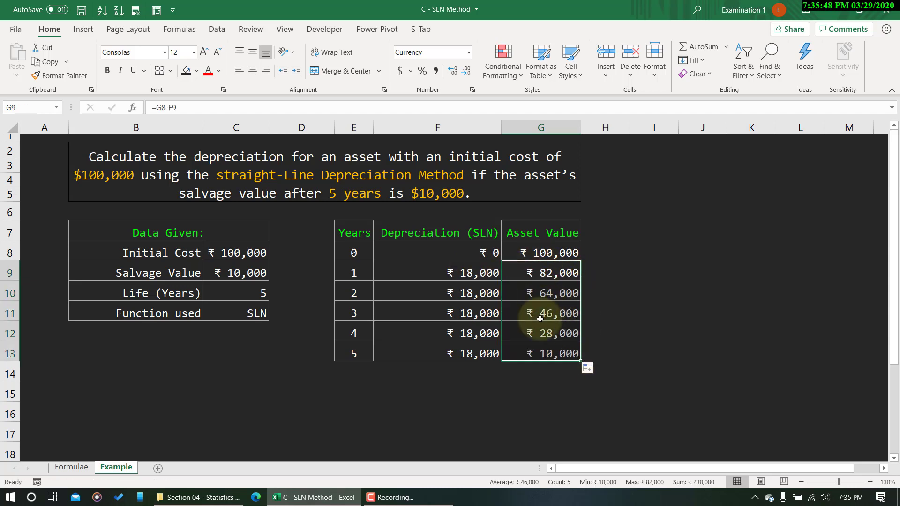
- Review the yearly asset values in G8:G13 and the SLN depreciation formula for year 1
left_click(544, 354)
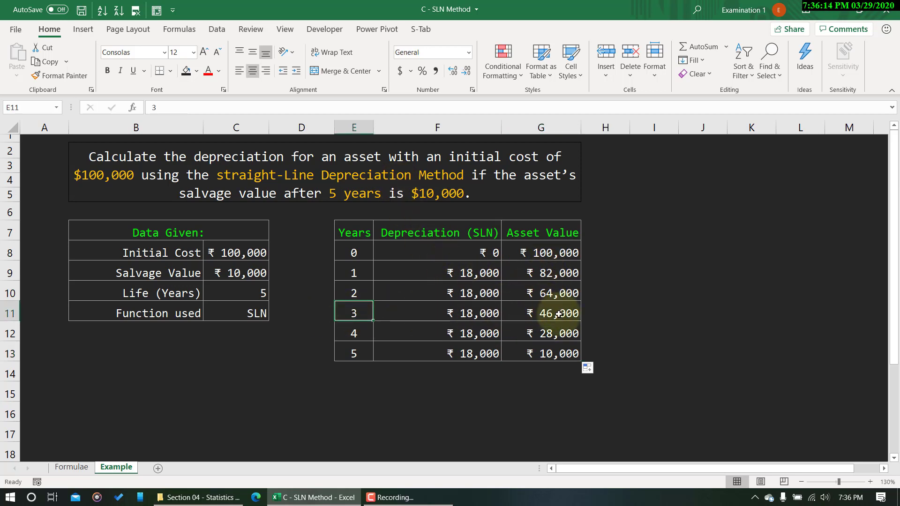
left_click(541, 314)
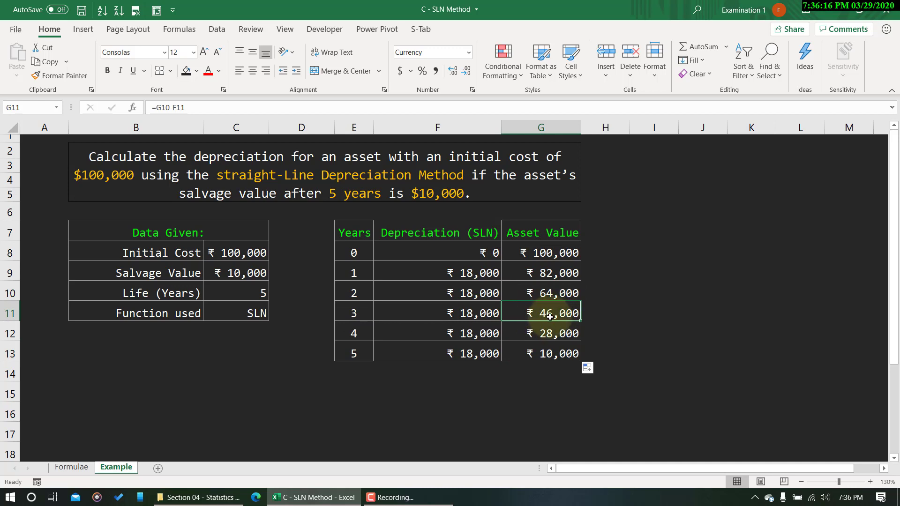
left_click(569, 334)
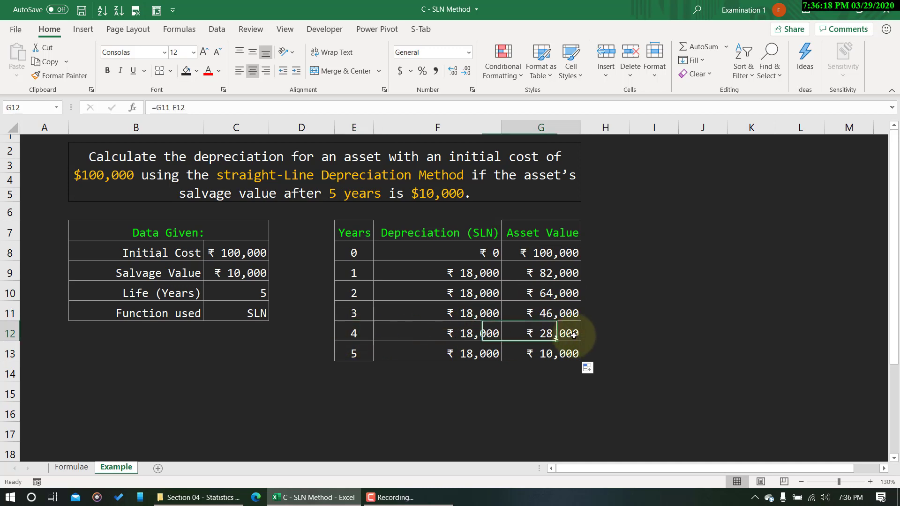
left_click(356, 355)
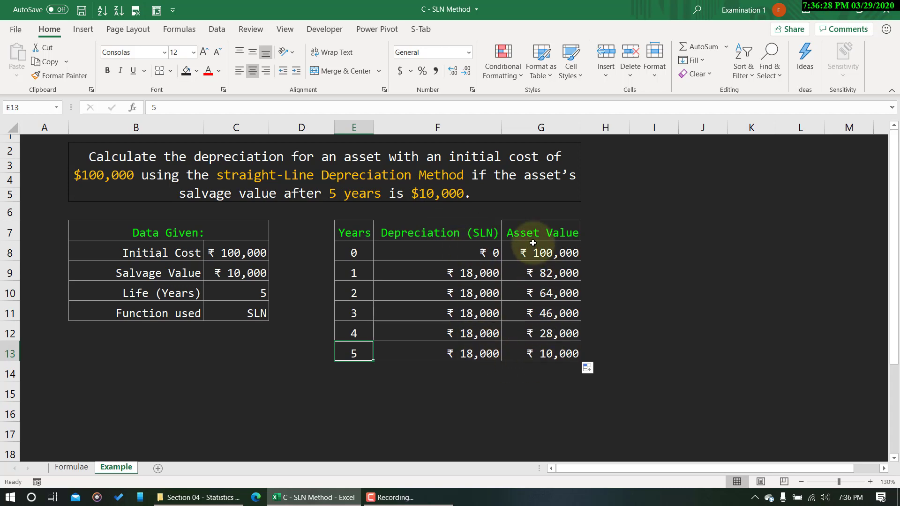
left_click_drag(534, 250, 540, 349)
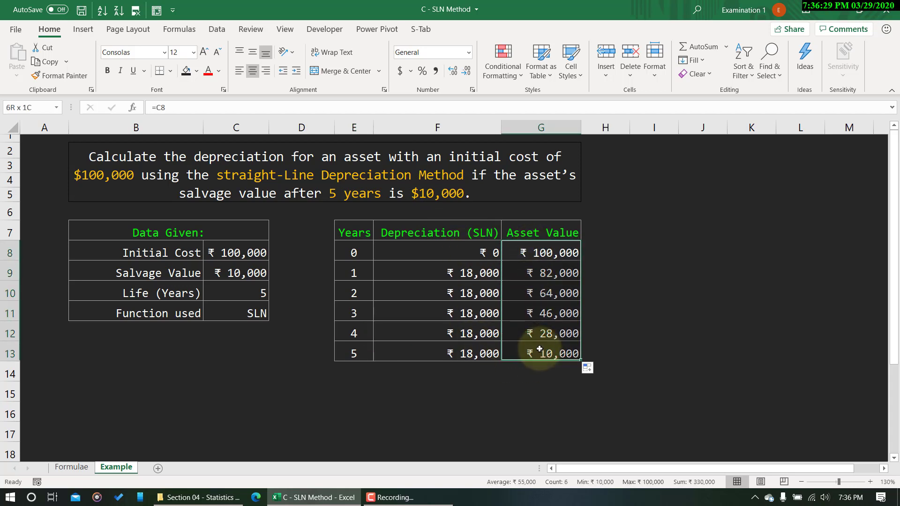
left_click(422, 273)
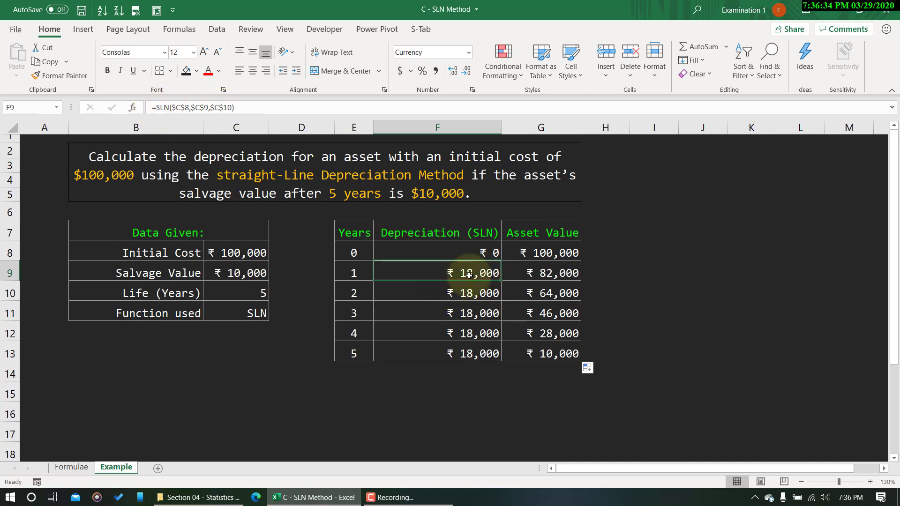
- Cross-check the yearly depreciation manually in F16 with =(C8-C9)/C10 and compare it with the SLN result in F9
left_click(434, 407)
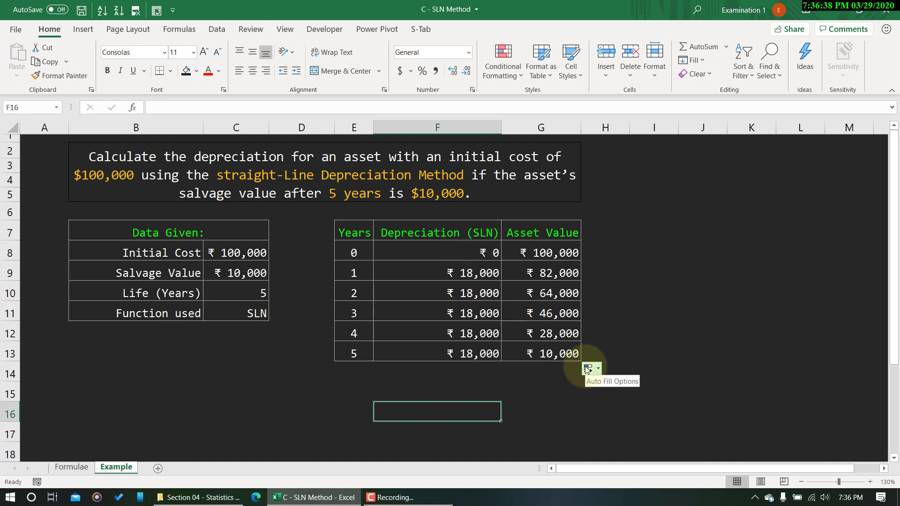
type("=(C8-C9)/C10")
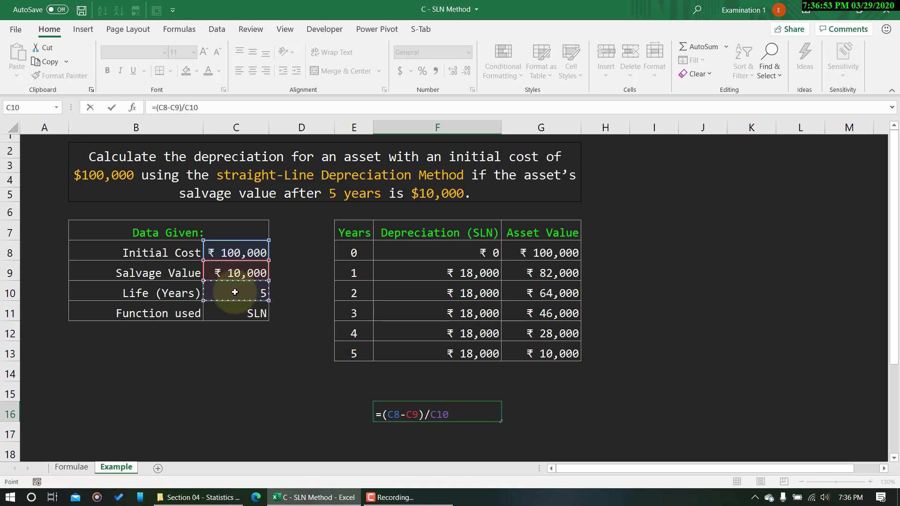
key("Return")
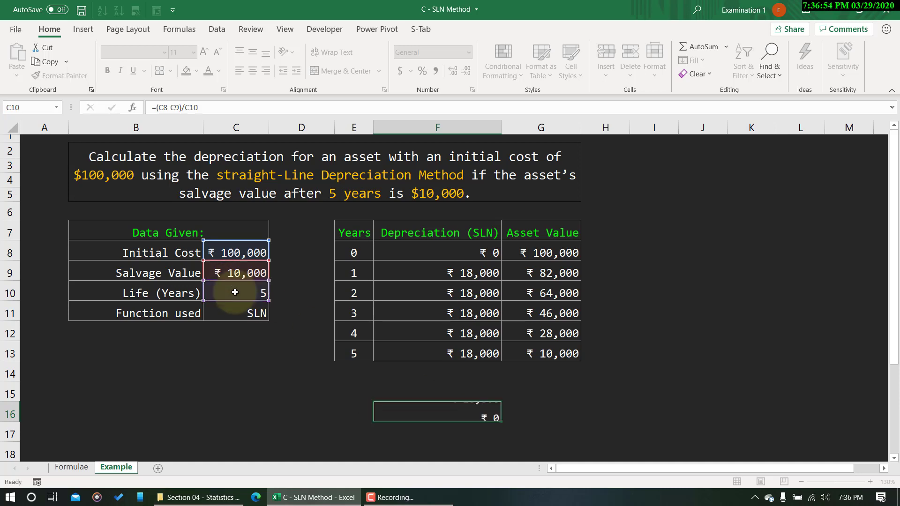
left_click(428, 410)
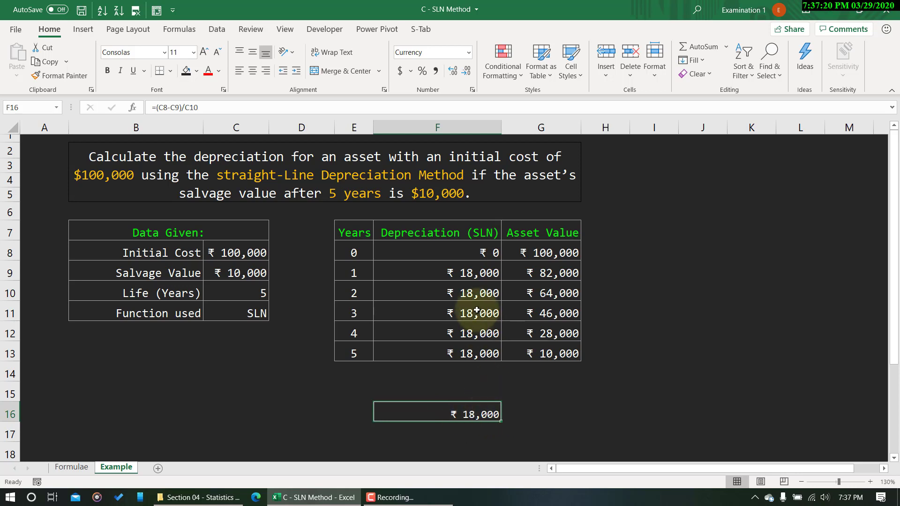
left_click(457, 271)
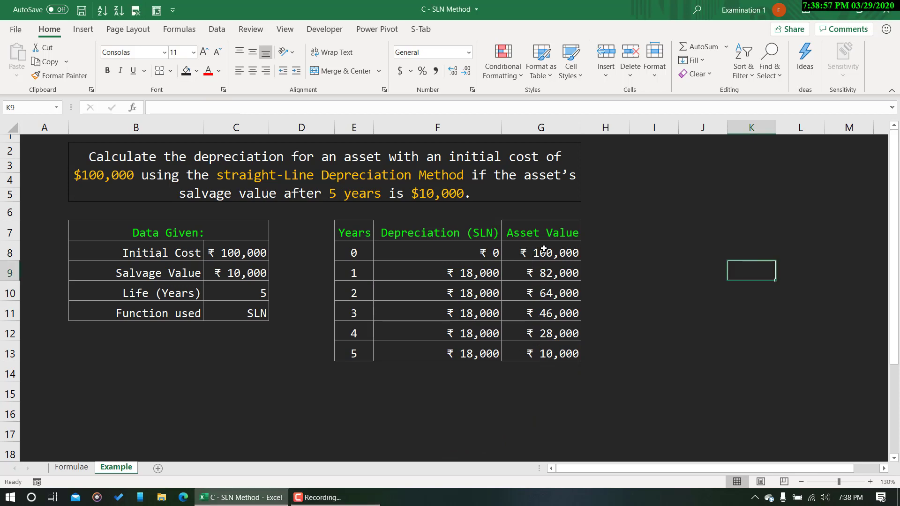
- Insert a Scatter with Smooth Lines and Markers chart of the asset values in G8:G13 and move it toward the Data Given table
left_click_drag(533, 253, 542, 352)
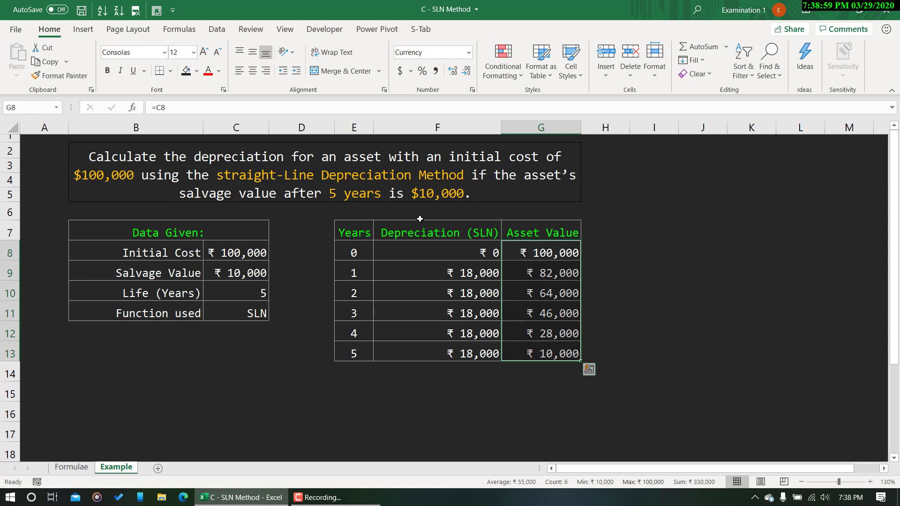
left_click(85, 29)
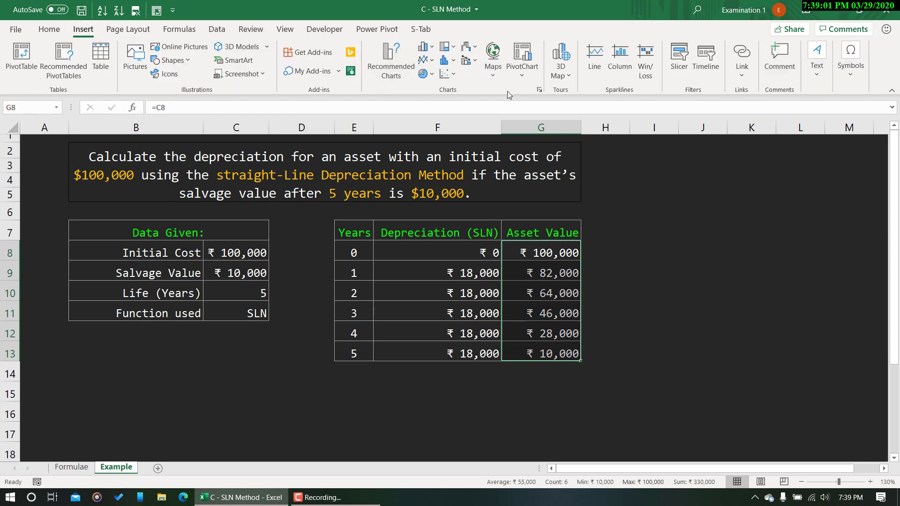
left_click(454, 76)
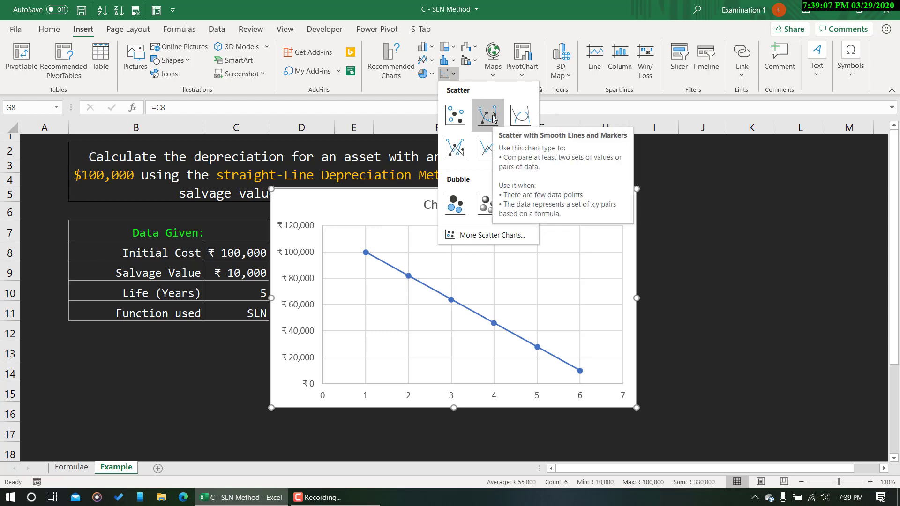
left_click(493, 118)
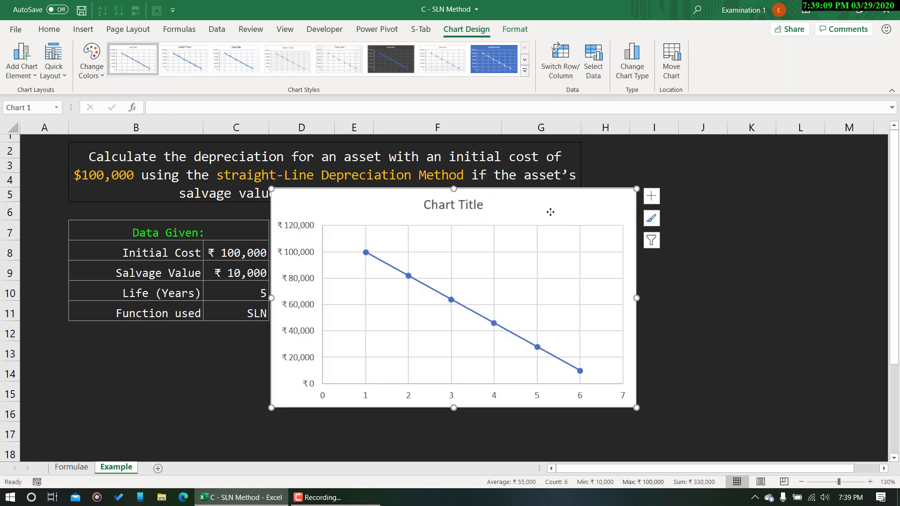
left_click_drag(551, 212, 345, 202)
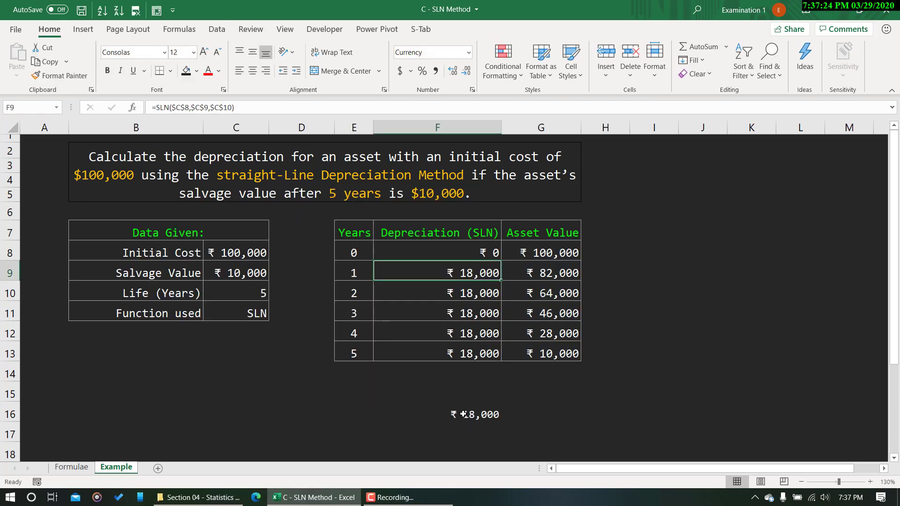
- Clear the manual check formula from F16
left_click(463, 414)
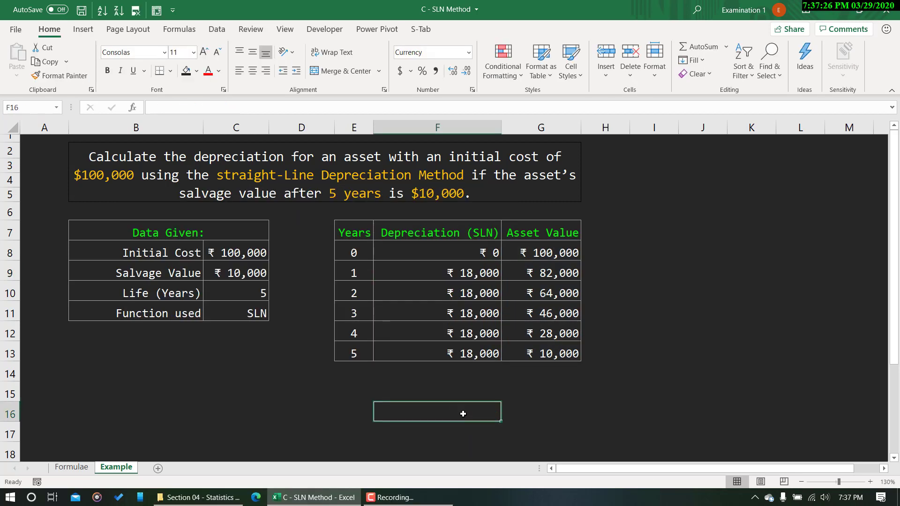
left_click(349, 404)
left_click(214, 409)
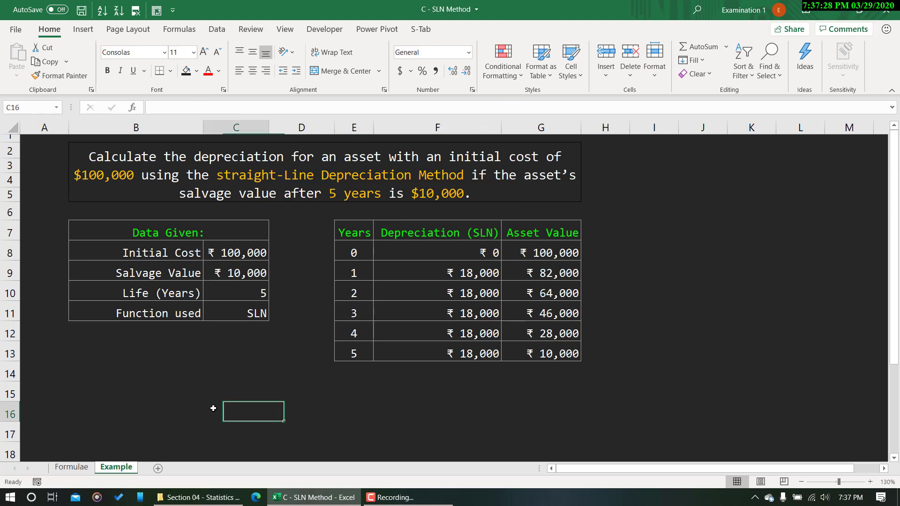
left_click(124, 408)
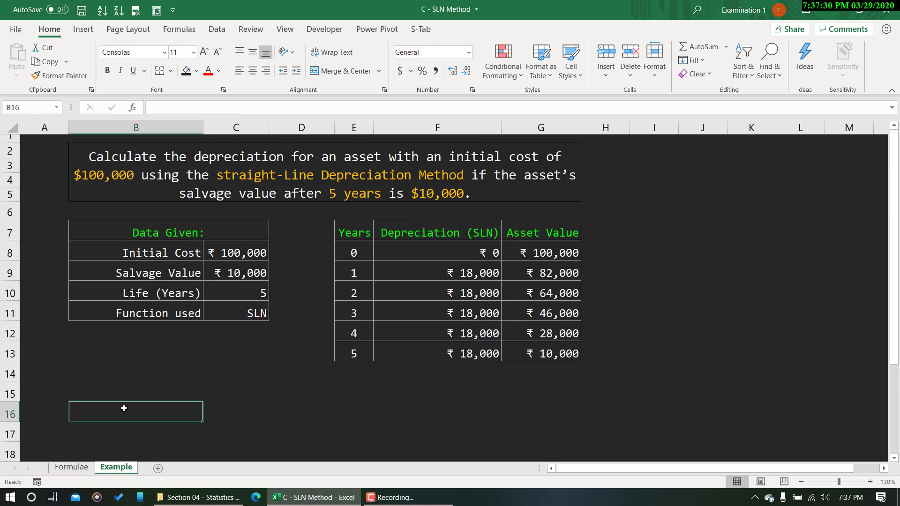